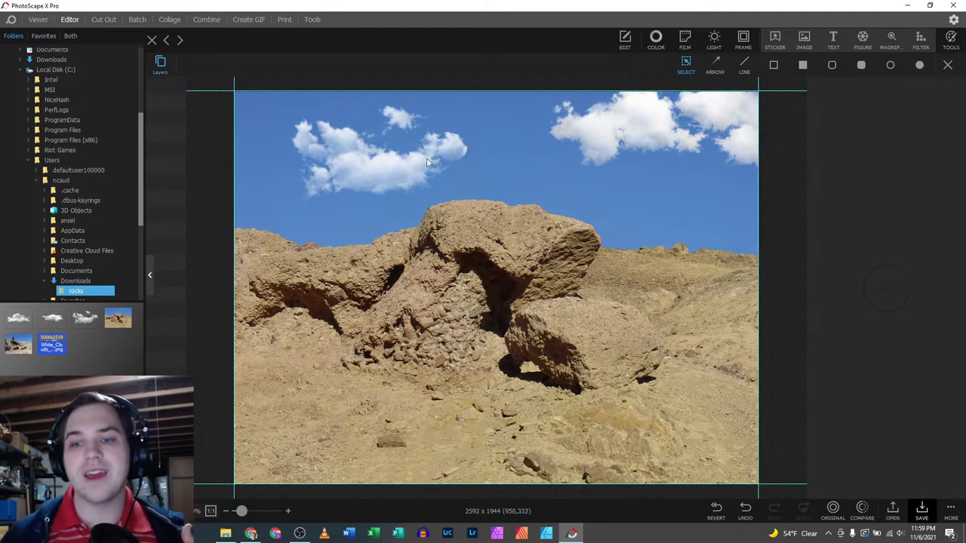
Toggle between the original and edited rock photo to compare the cloudless and cloudy versions.
click(833, 510)
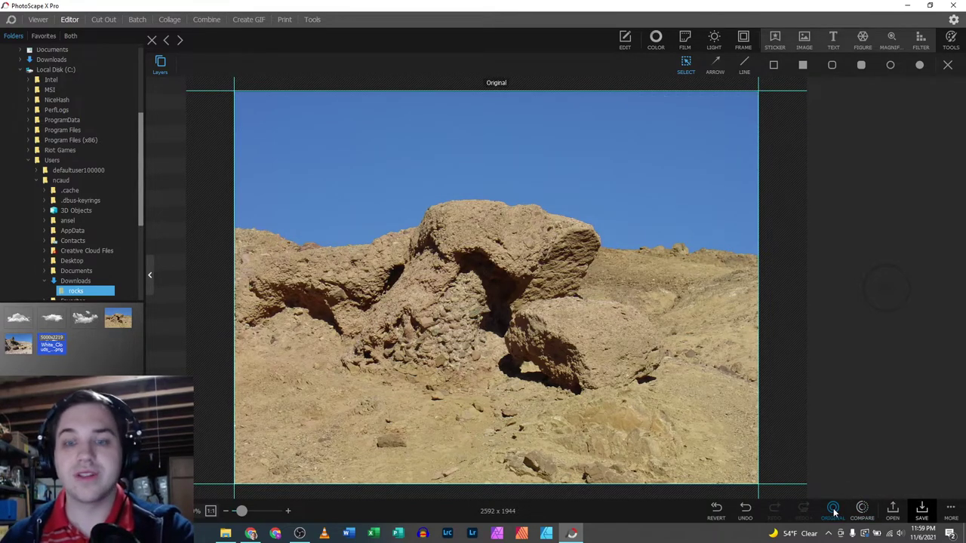
click(833, 510)
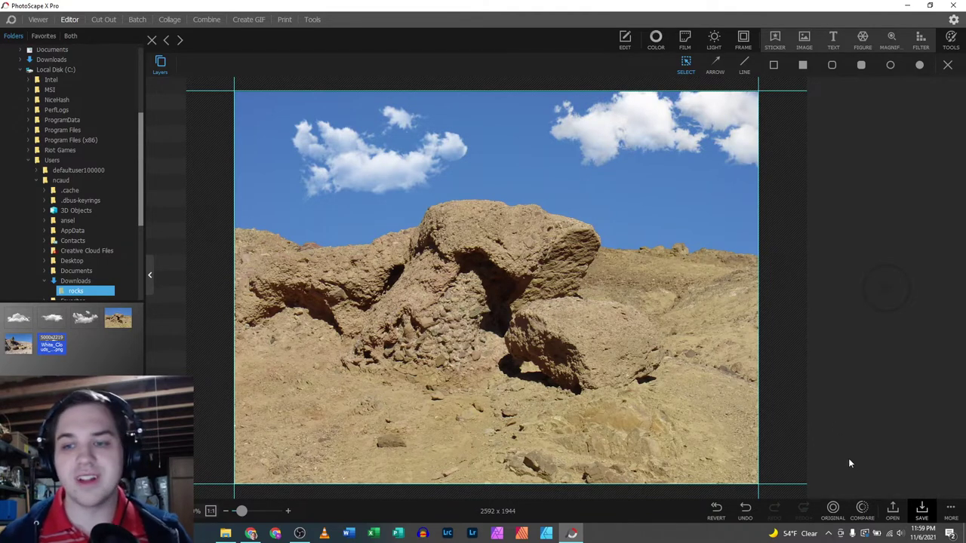
click(833, 511)
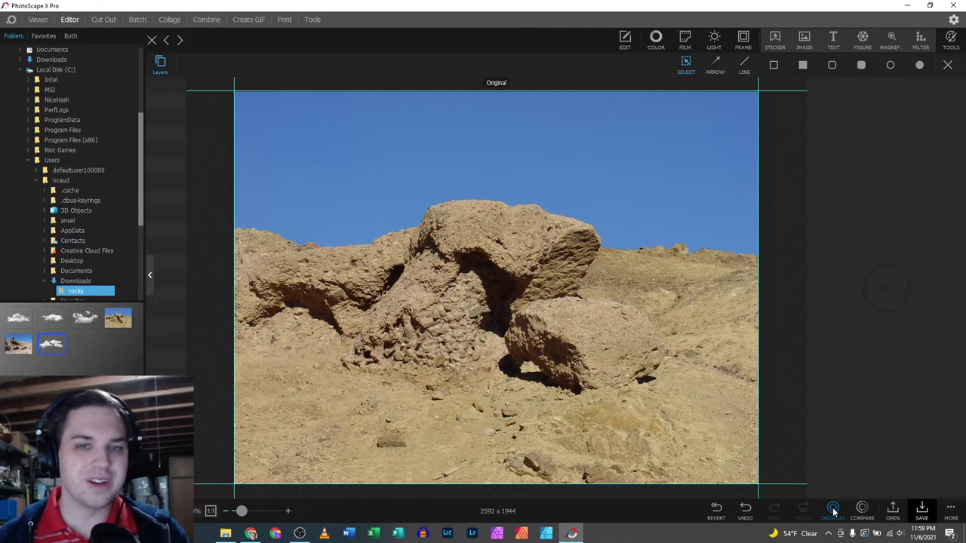
click(832, 511)
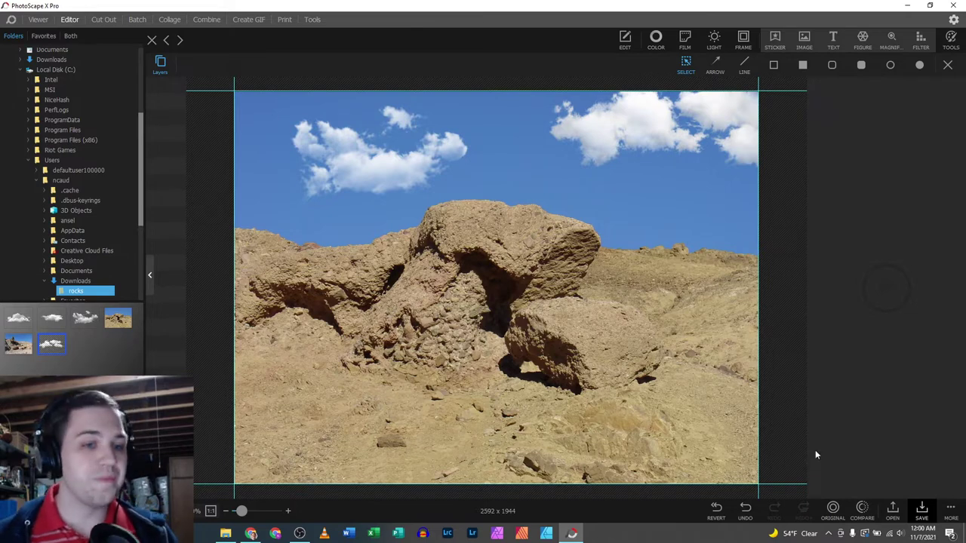
Revert the photo to its blank blue sky, reopen it, and switch to the cloud PNG search.
click(713, 517)
click(15, 344)
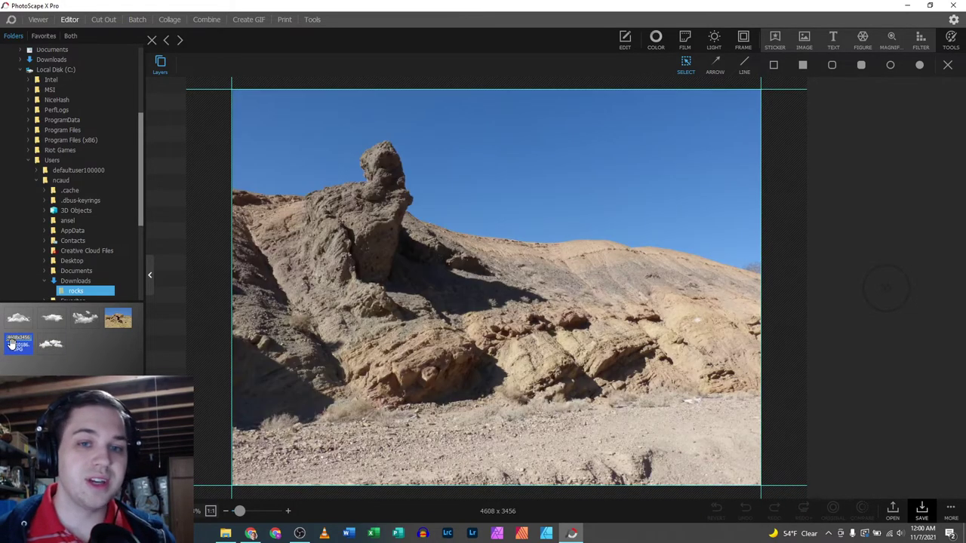
click(115, 315)
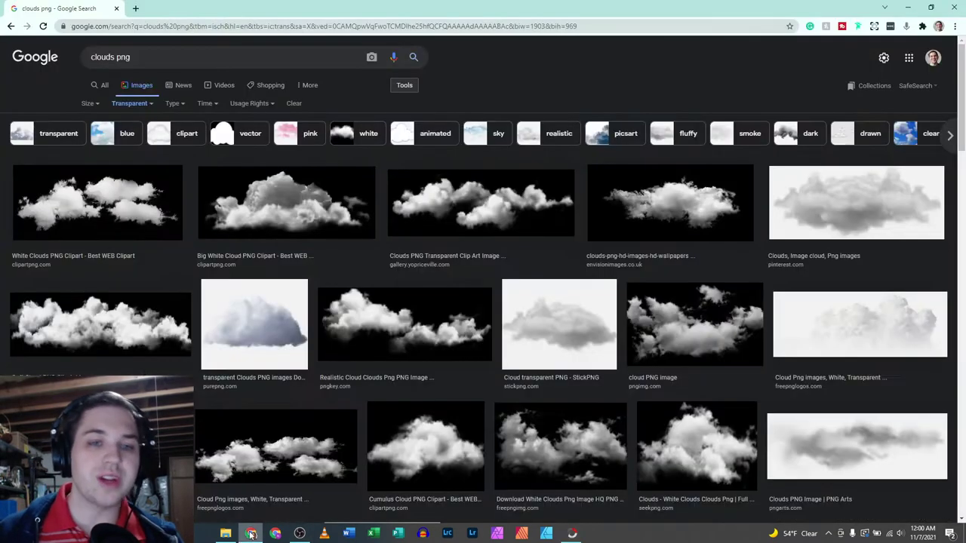
click(251, 534)
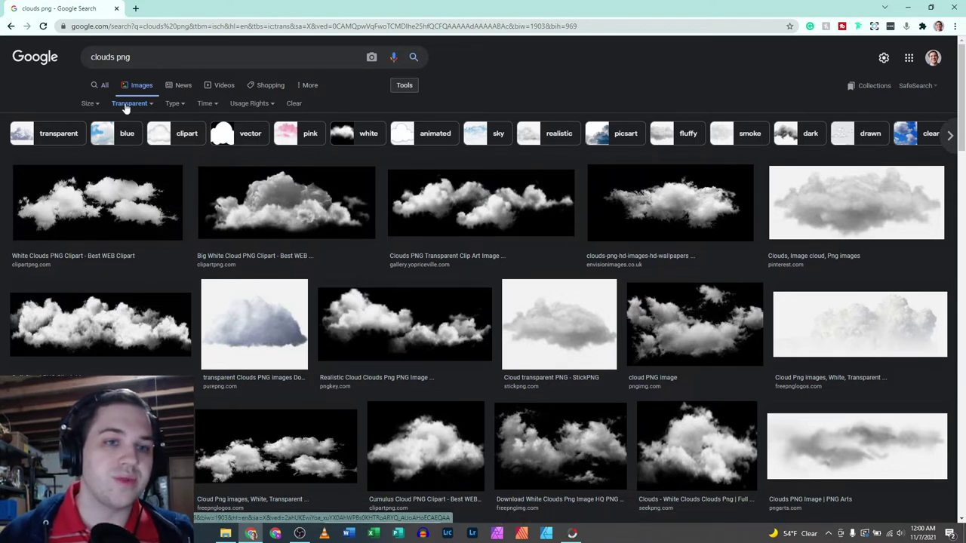
click(129, 103)
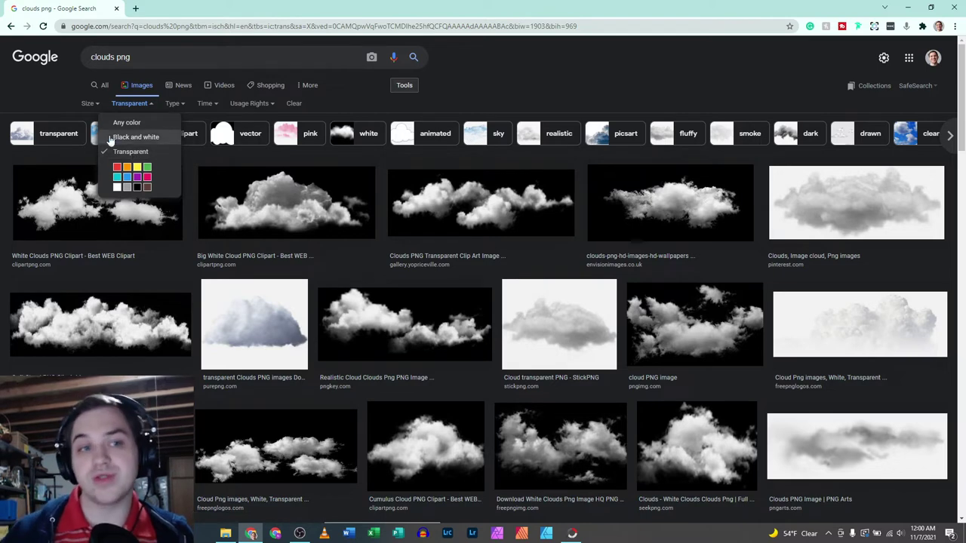
click(43, 103)
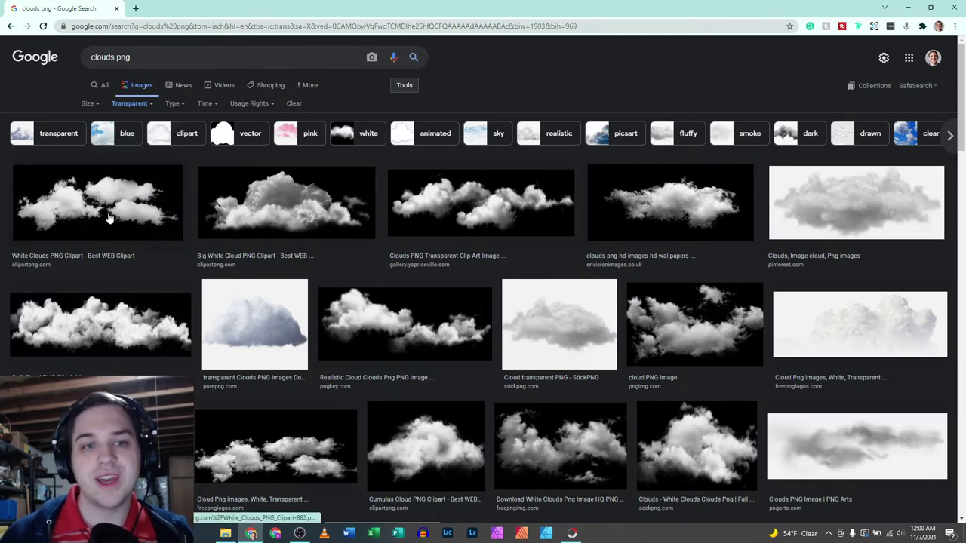
click(107, 215)
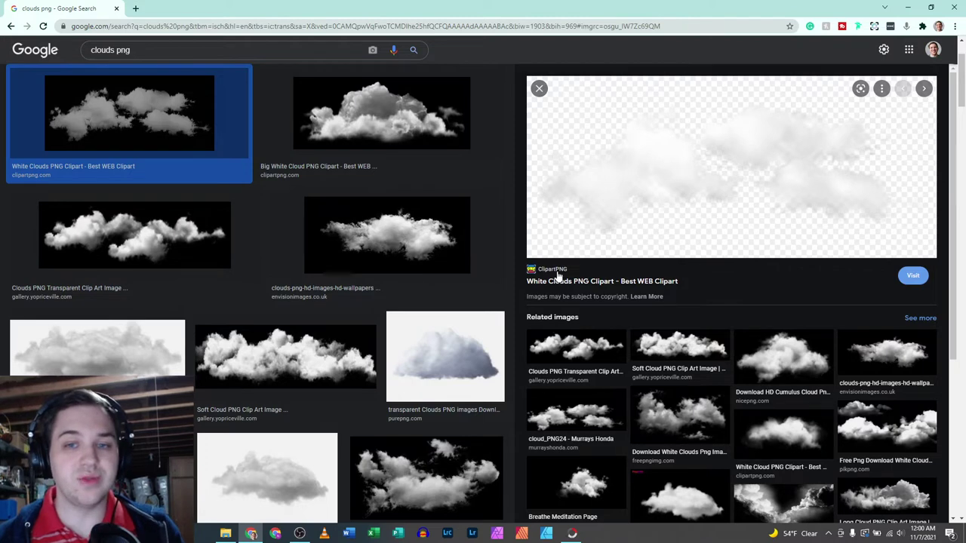
click(539, 88)
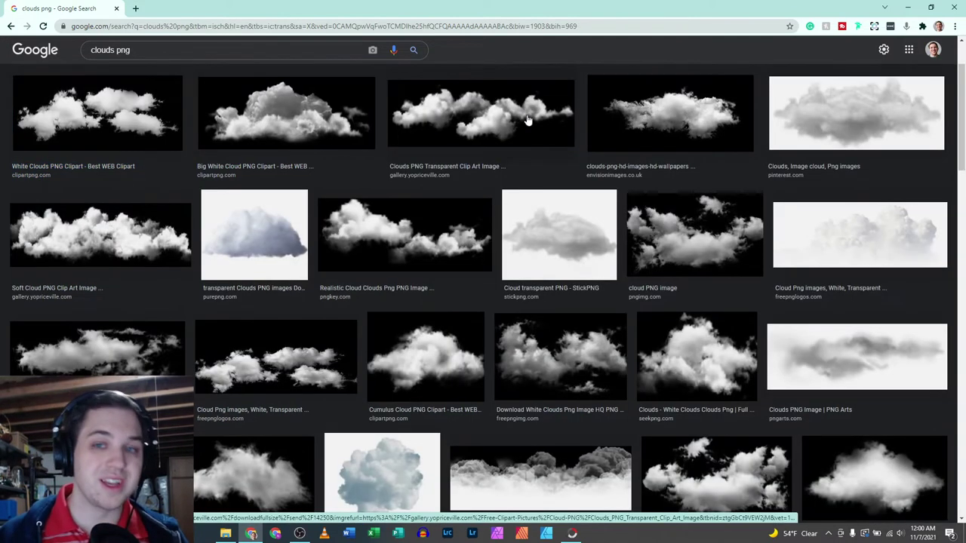
Back in the editor, view each downloaded cloud PNG, ending on the 5000 x 2219 three-cloud image.
click(907, 11)
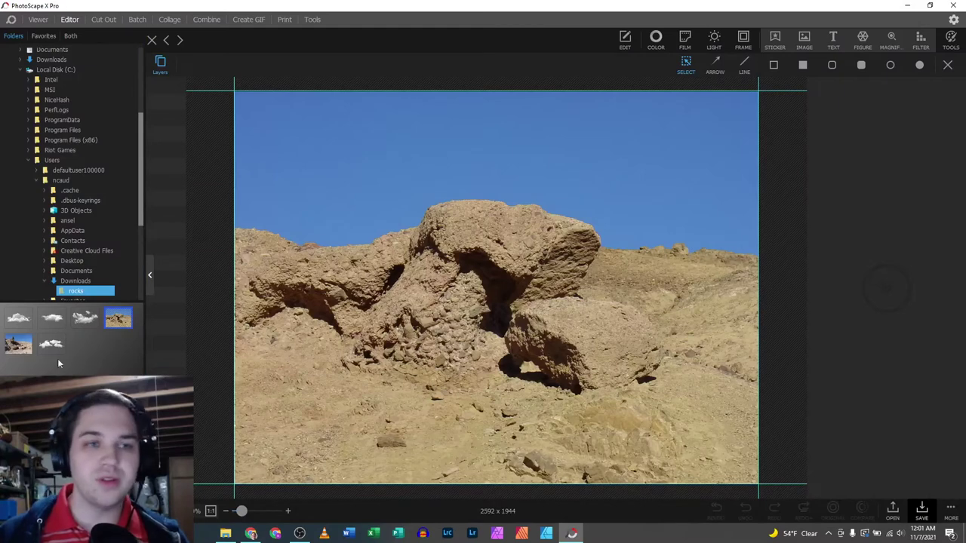
click(19, 320)
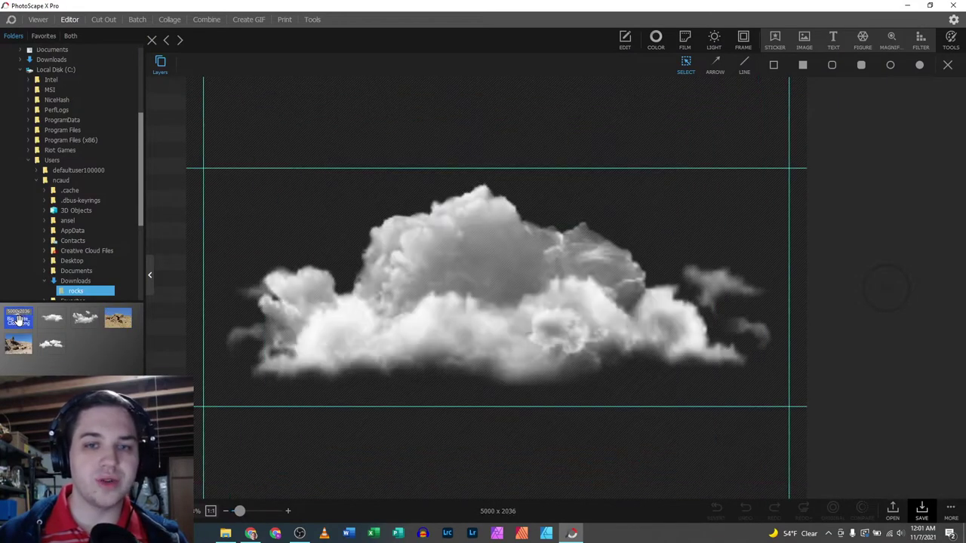
click(48, 318)
click(84, 318)
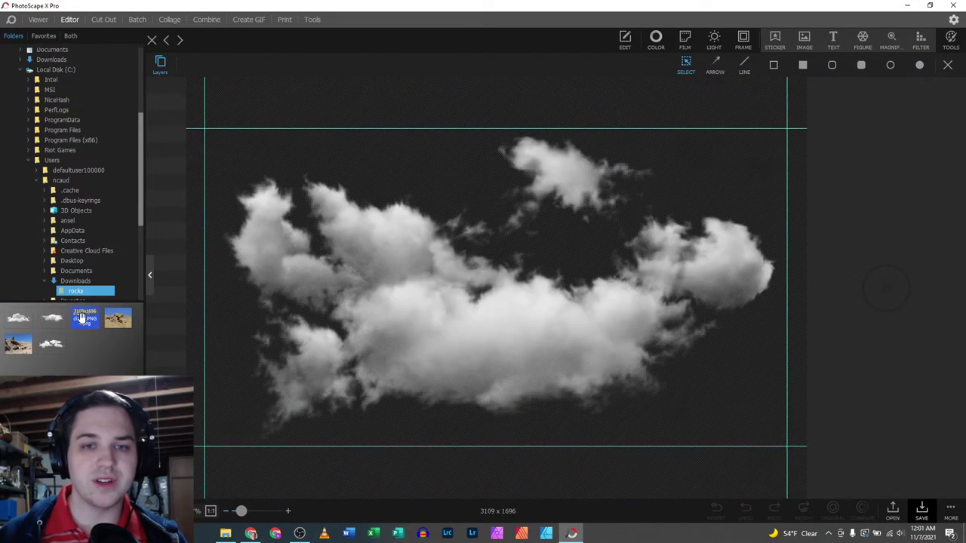
click(53, 343)
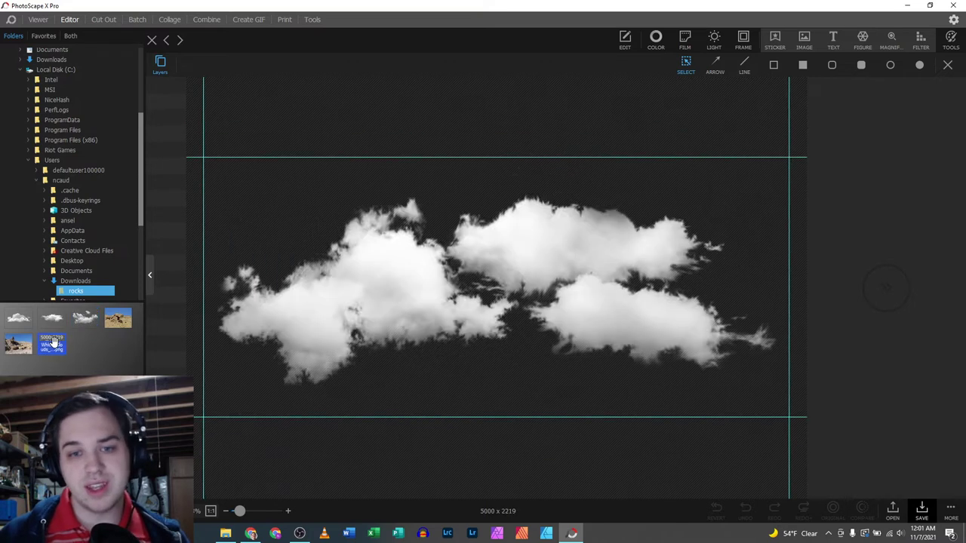
Inspect the three-cloud image at 1:1 and varied zoom, then return to the desert rock photo.
click(211, 511)
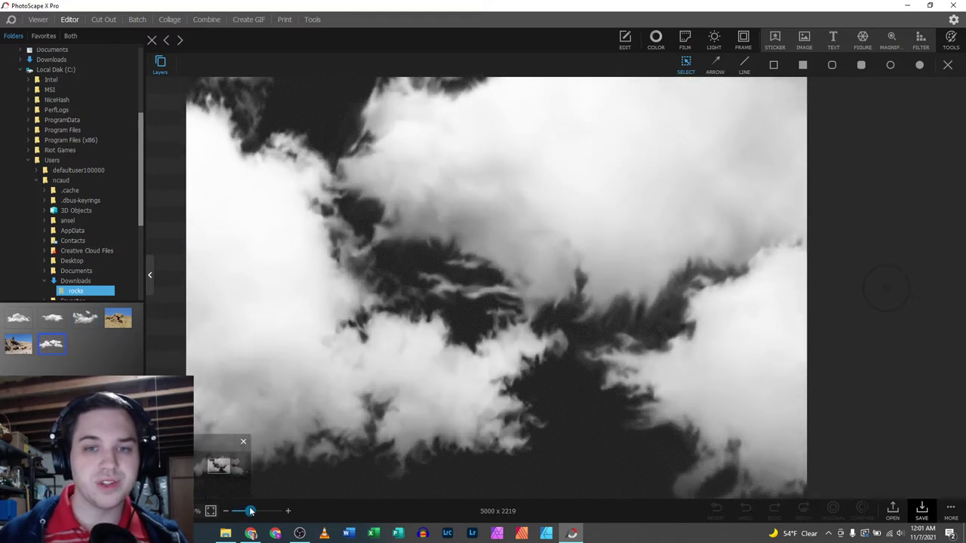
drag(283, 347, 646, 409)
click(280, 393)
drag(218, 468, 206, 460)
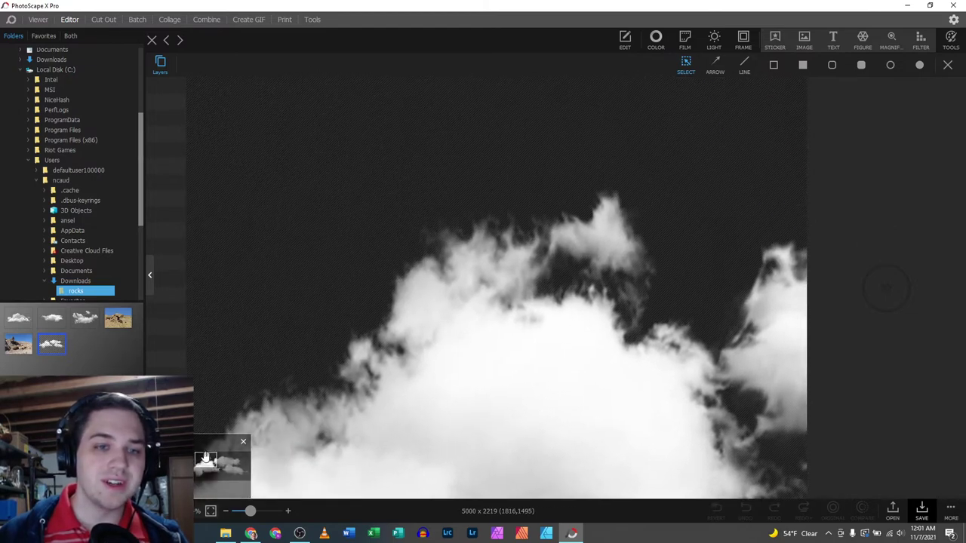
click(246, 443)
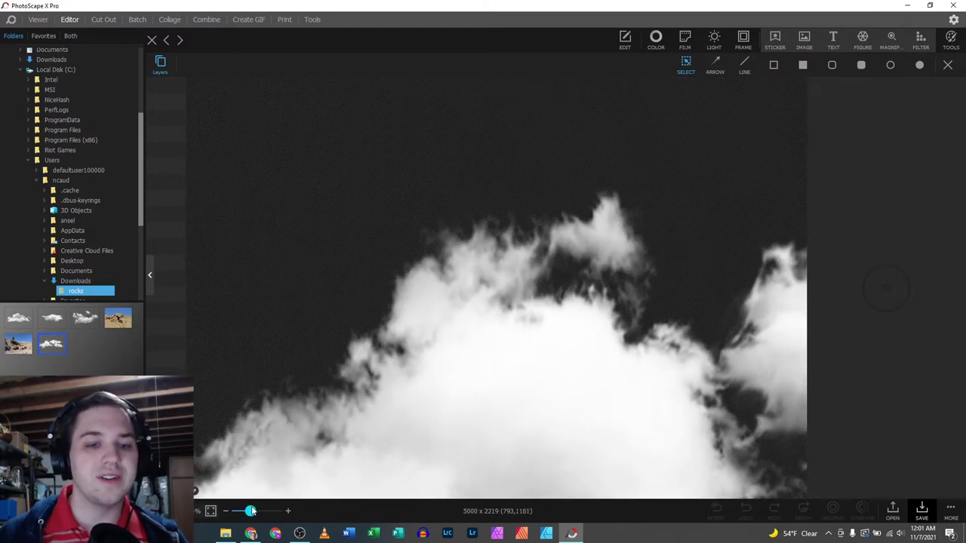
drag(250, 511, 242, 512)
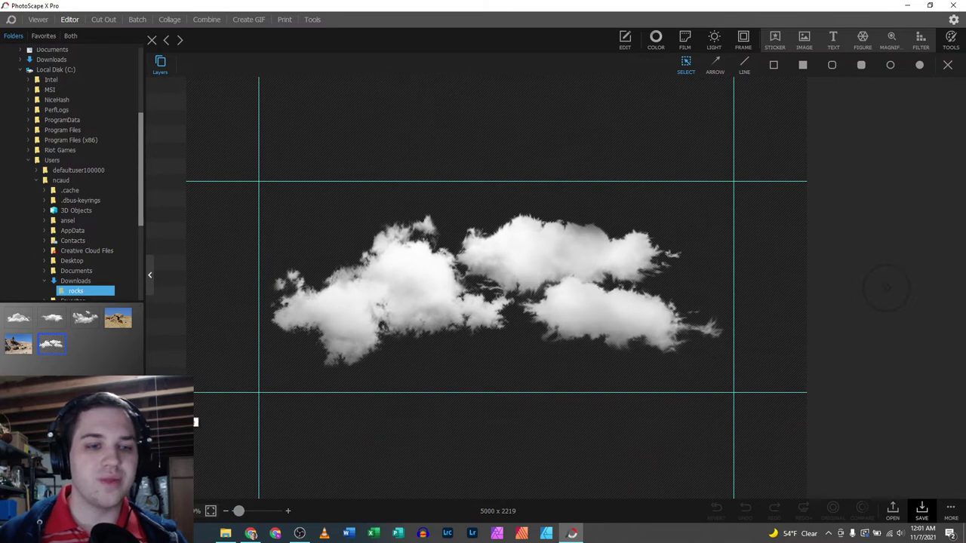
drag(239, 511, 240, 511)
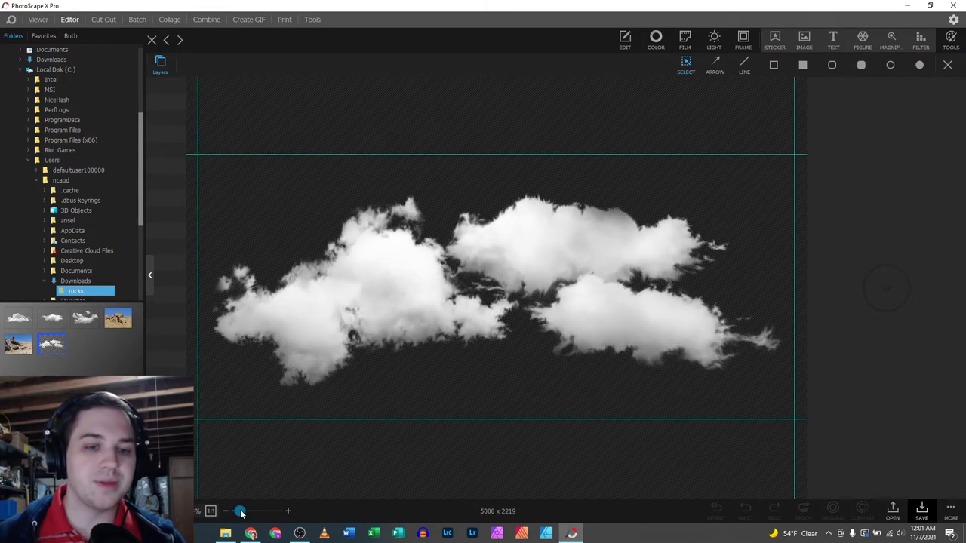
scroll(277, 420, down, 2)
scroll(277, 420, up, 1)
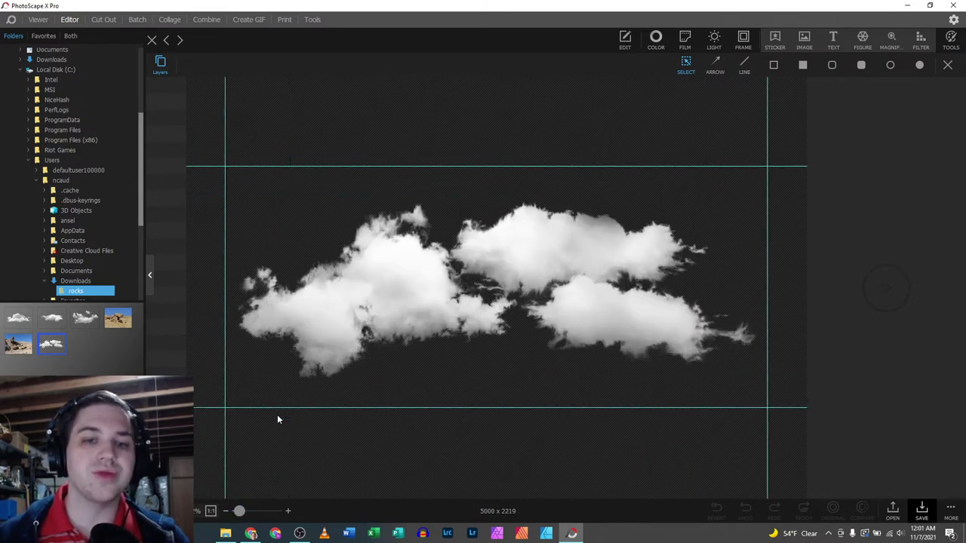
click(111, 318)
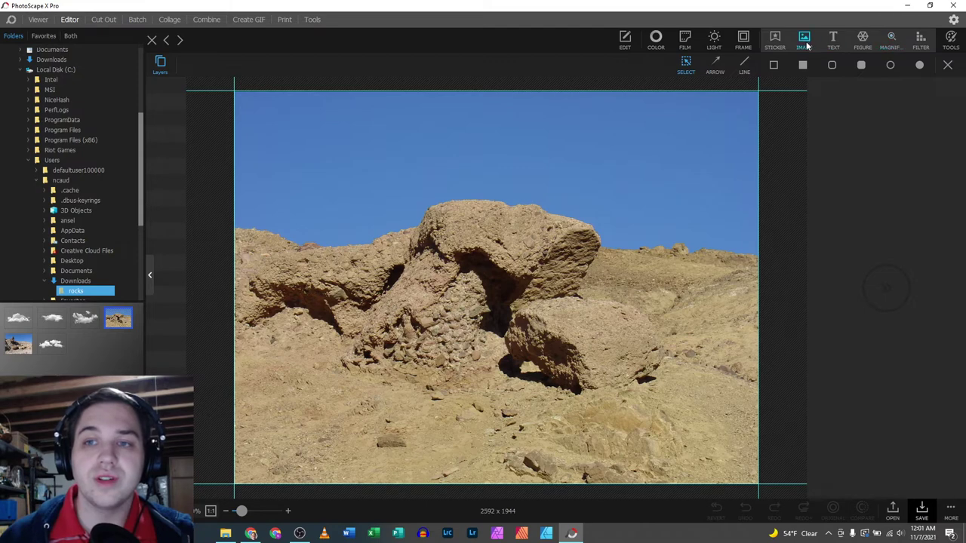
Switch from the adjustment tools to the Insert panel for adding images onto the rock photo.
click(624, 39)
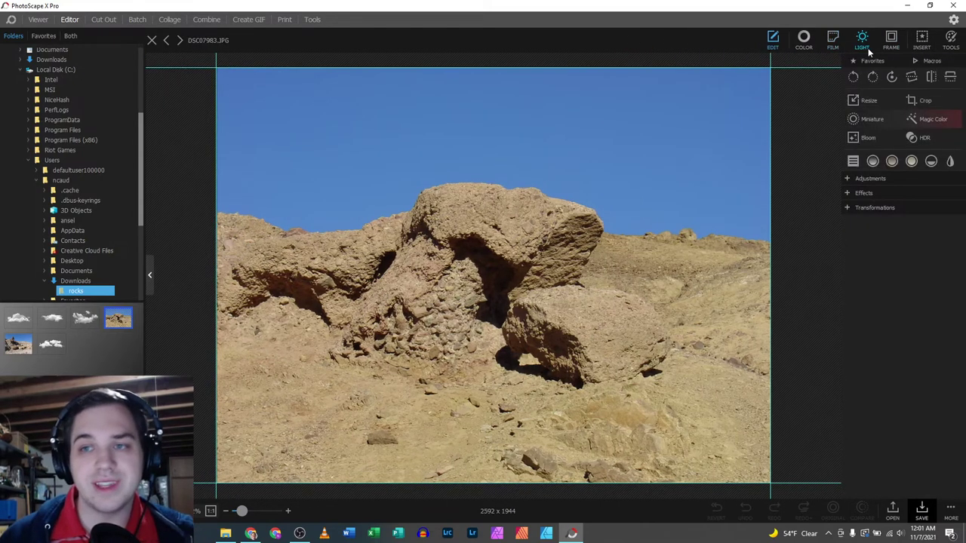
click(920, 40)
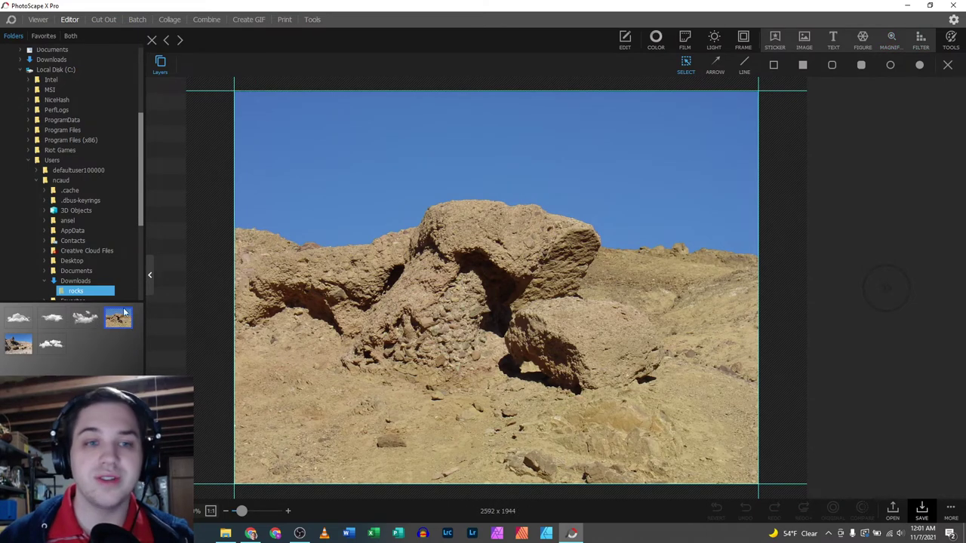
Insert Big_White_Cloud_PNG_Clipart-865 from the rocks folder, scaled to 23.9% and tilted -9 in the top-left sky.
click(806, 36)
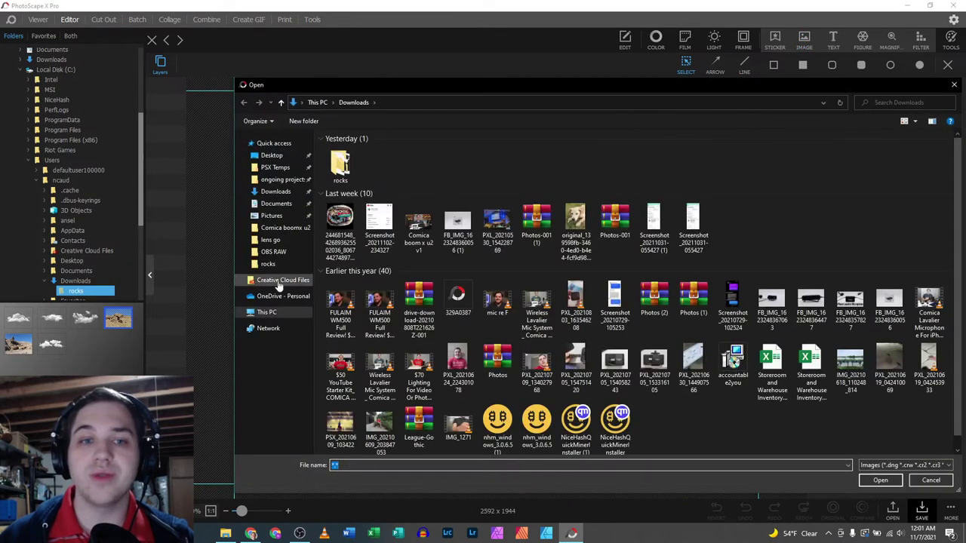
double_click(341, 166)
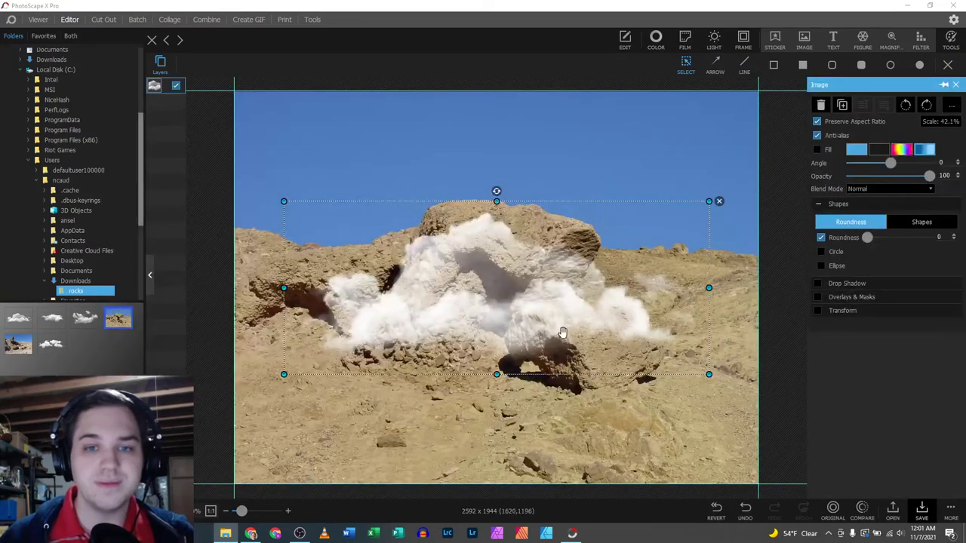
drag(566, 335, 525, 221)
drag(663, 259, 478, 184)
drag(376, 138, 372, 148)
drag(361, 87, 355, 88)
drag(363, 131, 363, 133)
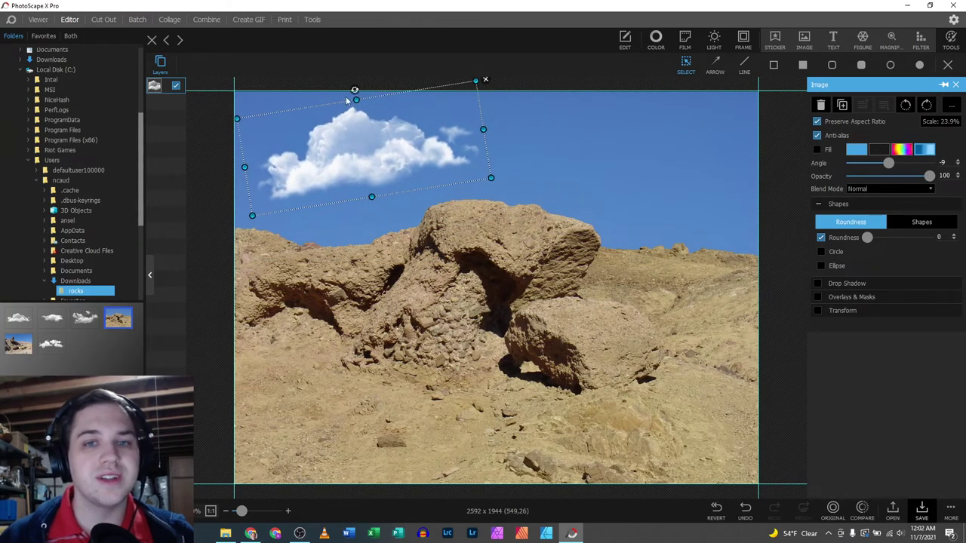
Reduce the first cloud's tilt and shrink it to about 15%, then delete it.
drag(366, 99, 368, 148)
click(497, 273)
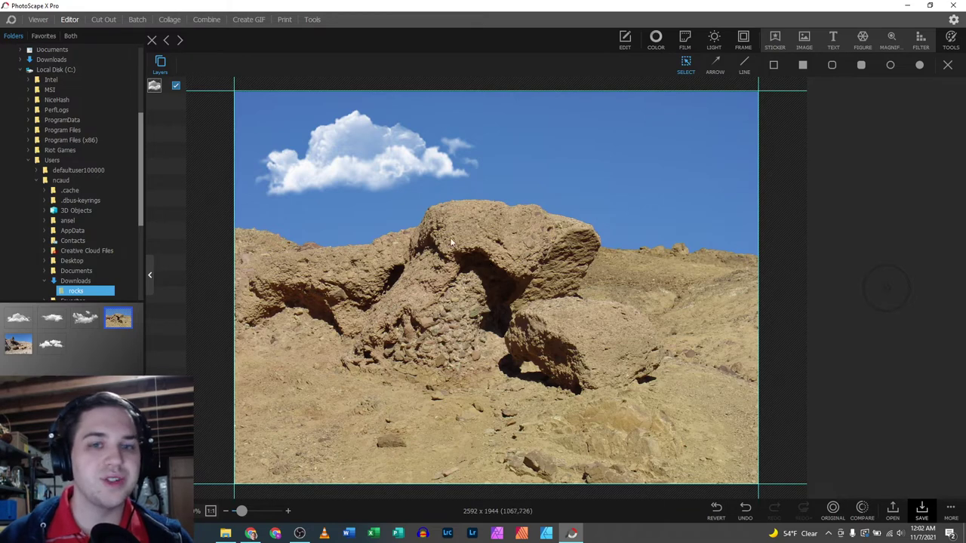
click(402, 170)
drag(488, 193, 412, 165)
click(424, 178)
click(311, 147)
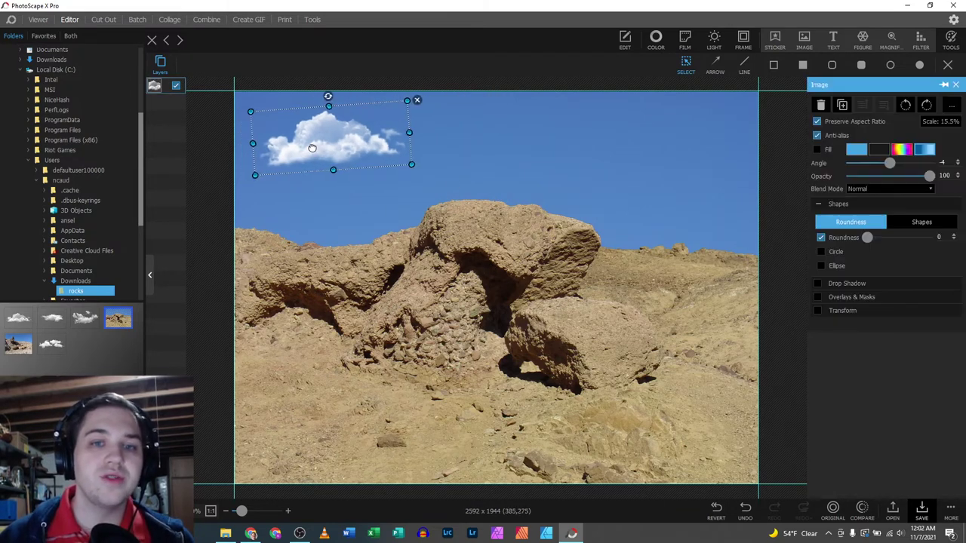
click(396, 212)
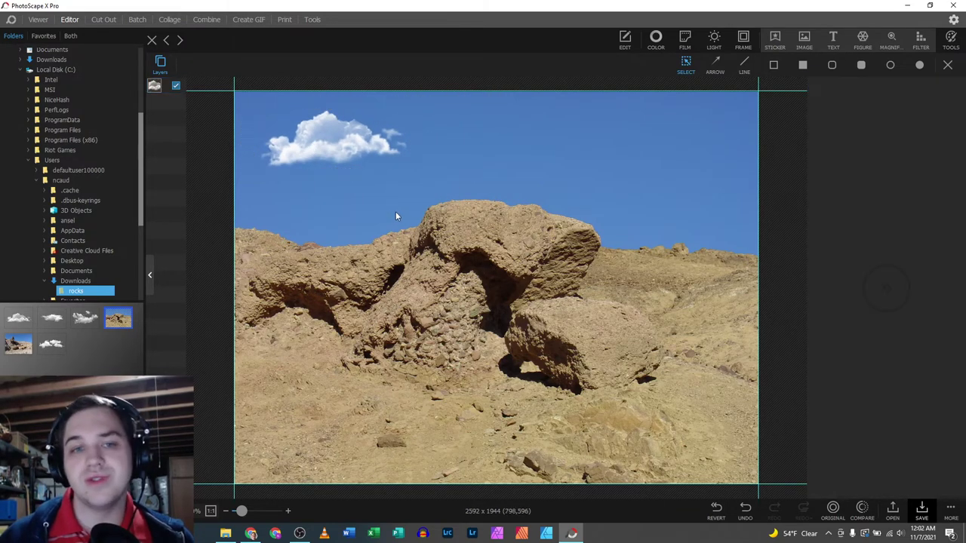
click(305, 143)
key(Delete)
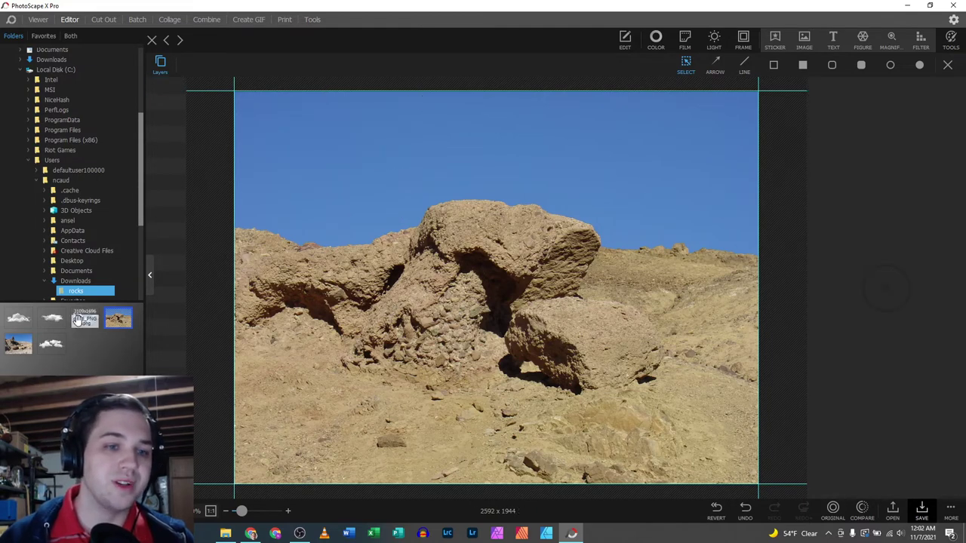
Add the cloud_PNG4 cluster, scaled to 34.6%, in the top-left sky.
drag(83, 319, 279, 215)
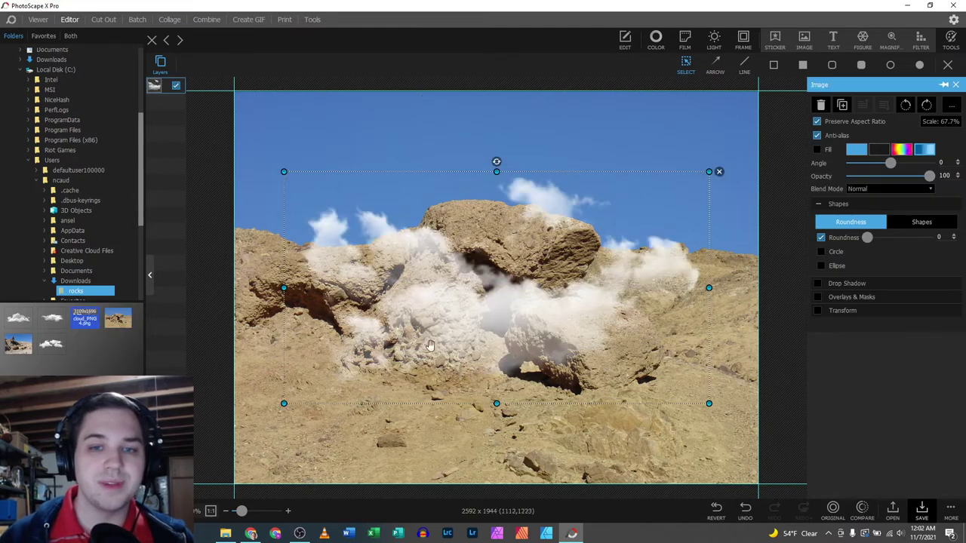
drag(282, 404, 491, 291)
drag(579, 240, 339, 169)
click(469, 175)
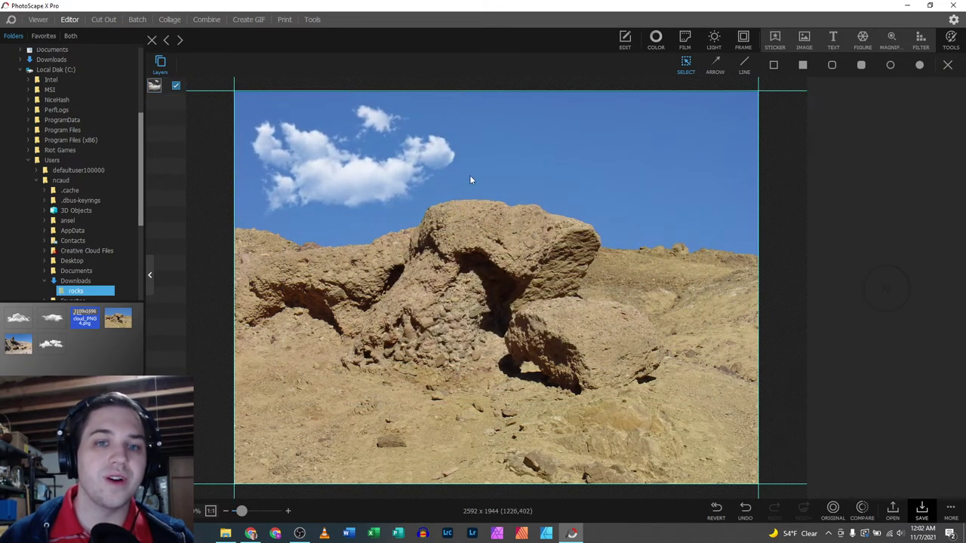
Dismiss the unsaved-photo prompt, add the White_Clouds image, shrink it, and move it into the sky.
click(51, 345)
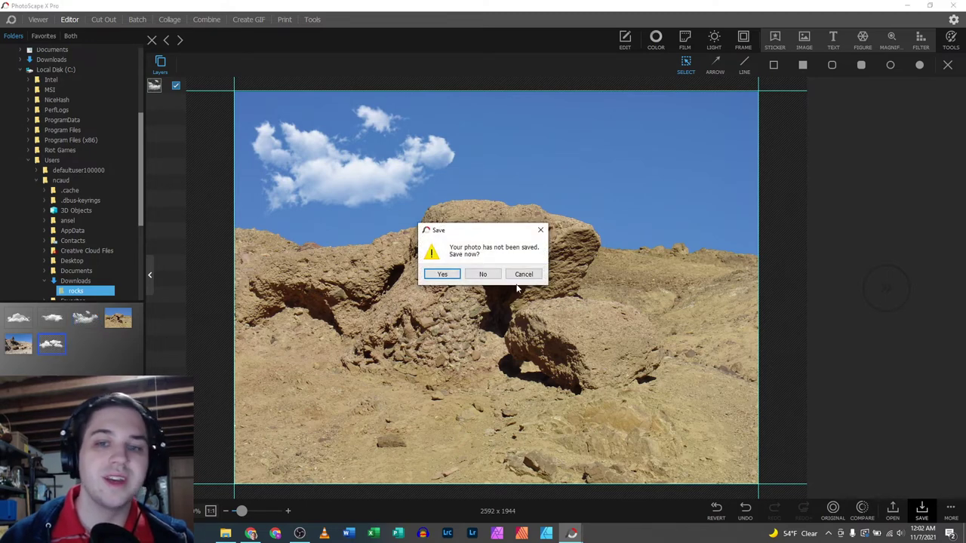
click(531, 274)
drag(51, 344, 522, 196)
drag(284, 193, 394, 208)
drag(524, 313, 567, 161)
Angle the white clouds to 13, scale to 26.5%, shift them upper-right, keeping full opacity.
drag(595, 83, 662, 78)
drag(783, 246, 744, 218)
drag(662, 172, 691, 175)
click(660, 221)
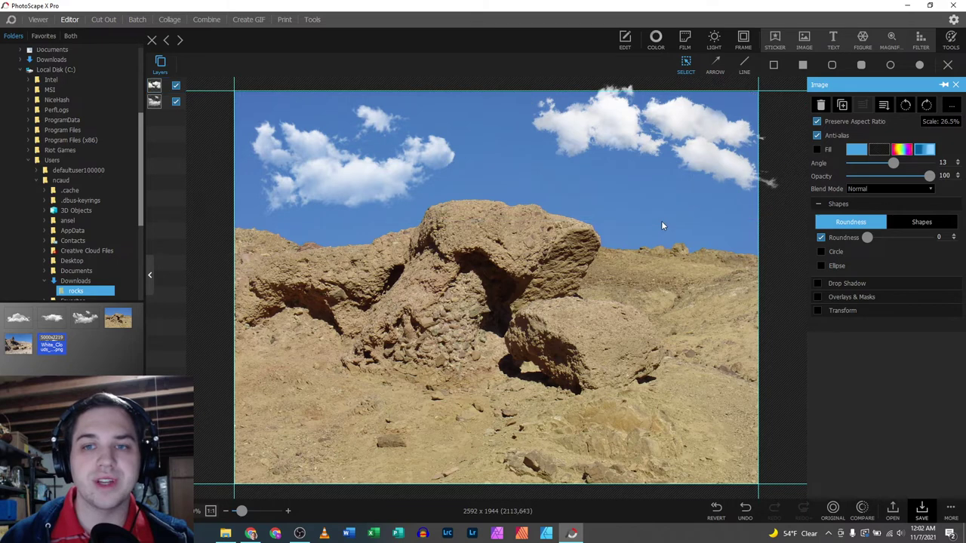
click(662, 137)
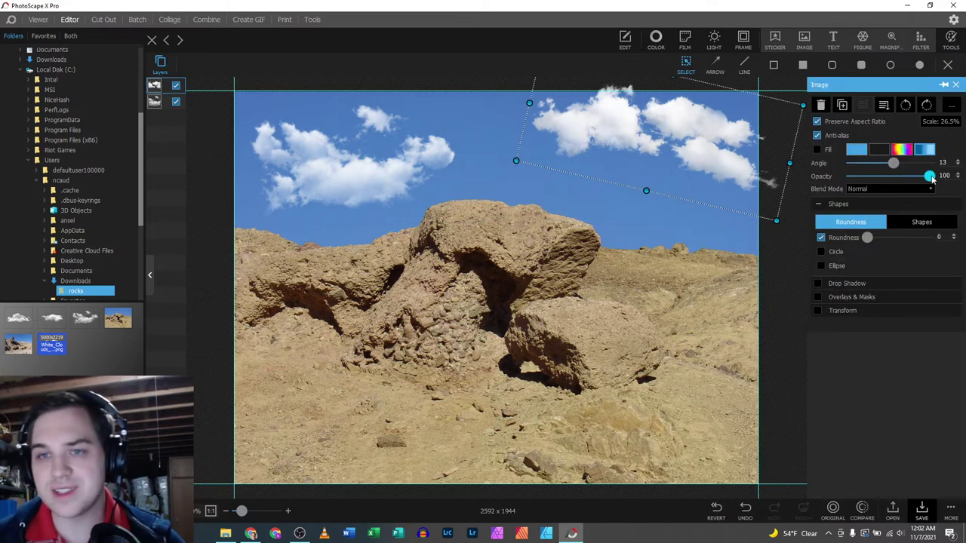
mouse_move(929, 176)
mouse_down()
mouse_move(892, 179)
mouse_move(928, 177)
mouse_up()
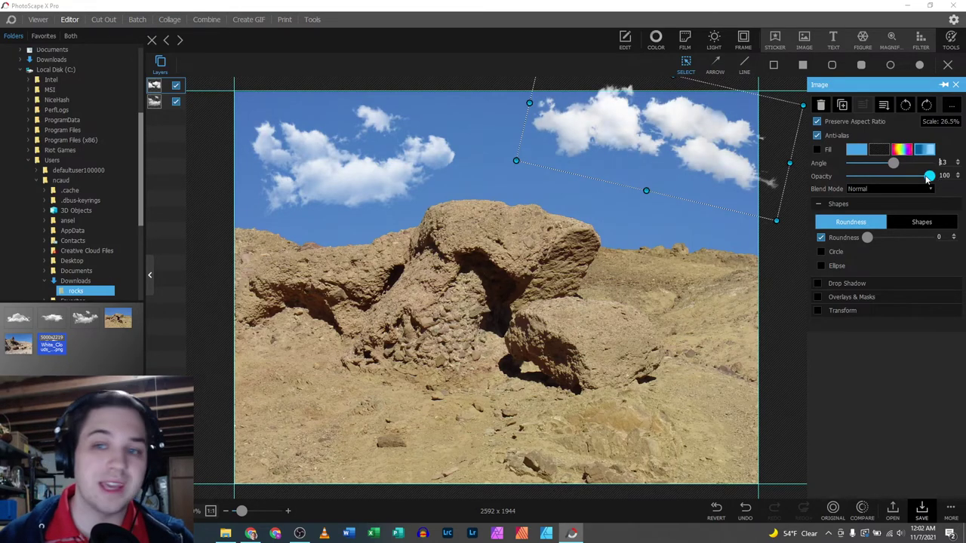
click(637, 230)
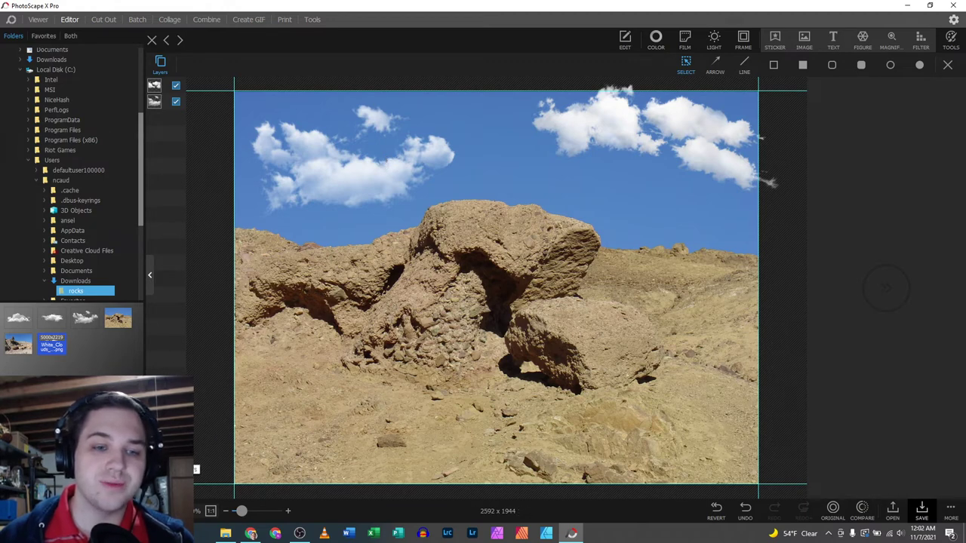
Merge both cloud objects into the background via the Layers list's Merge Objects into Background.
click(160, 65)
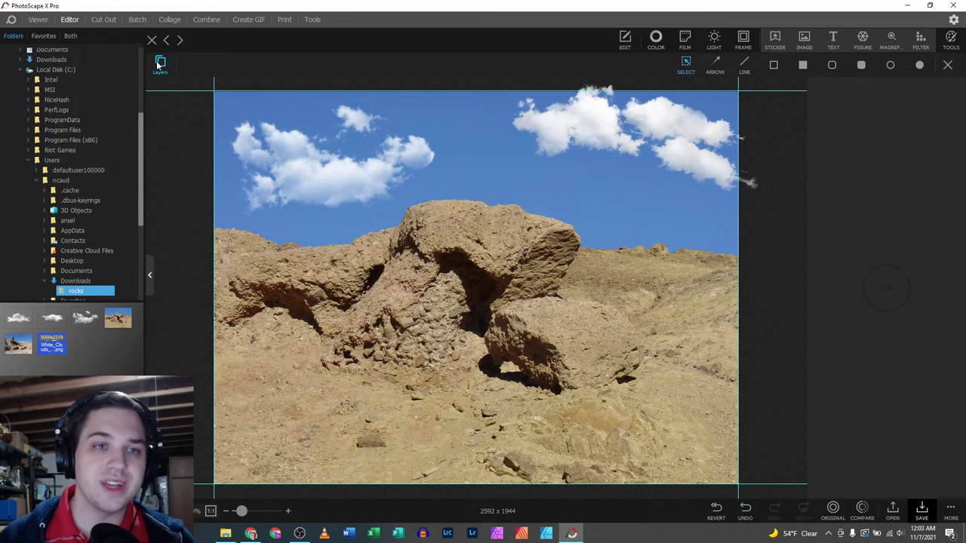
click(158, 65)
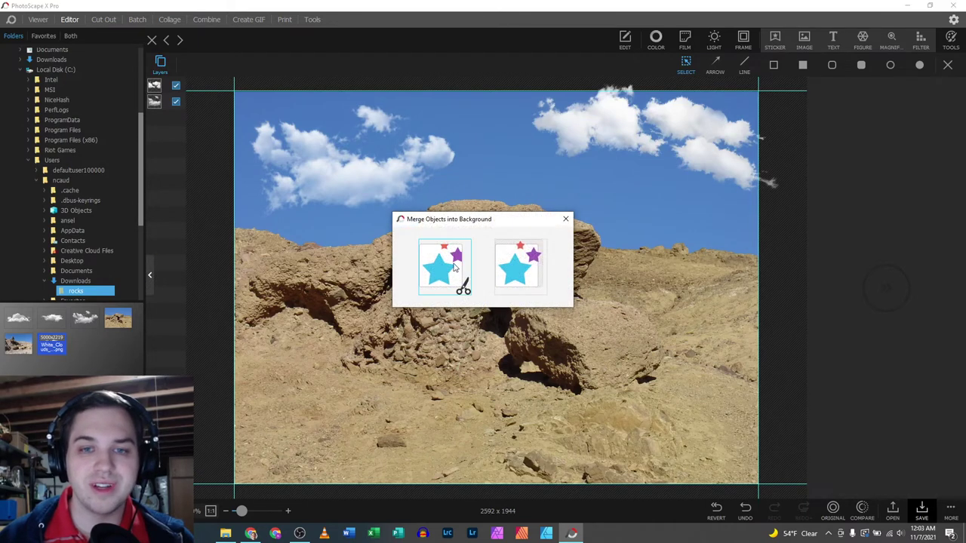
click(436, 268)
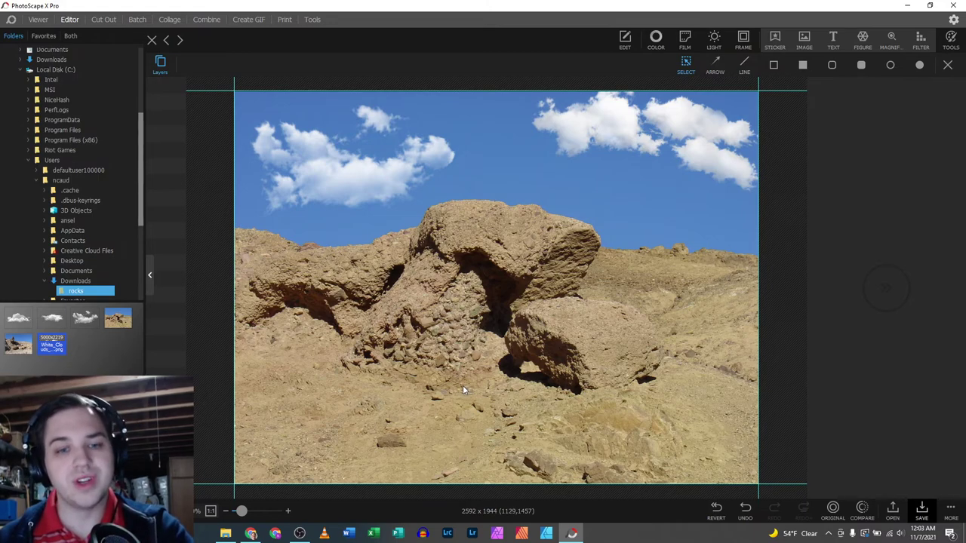
click(251, 533)
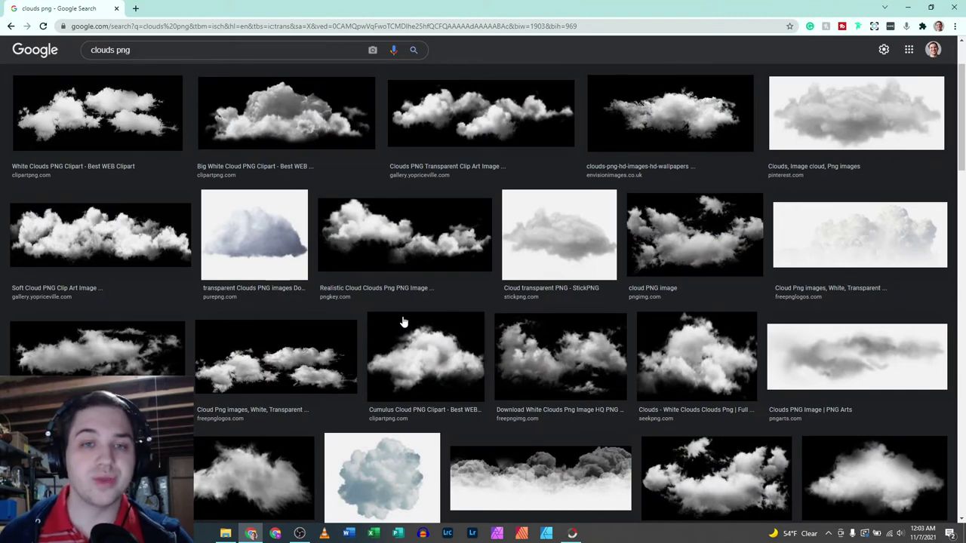
click(910, 7)
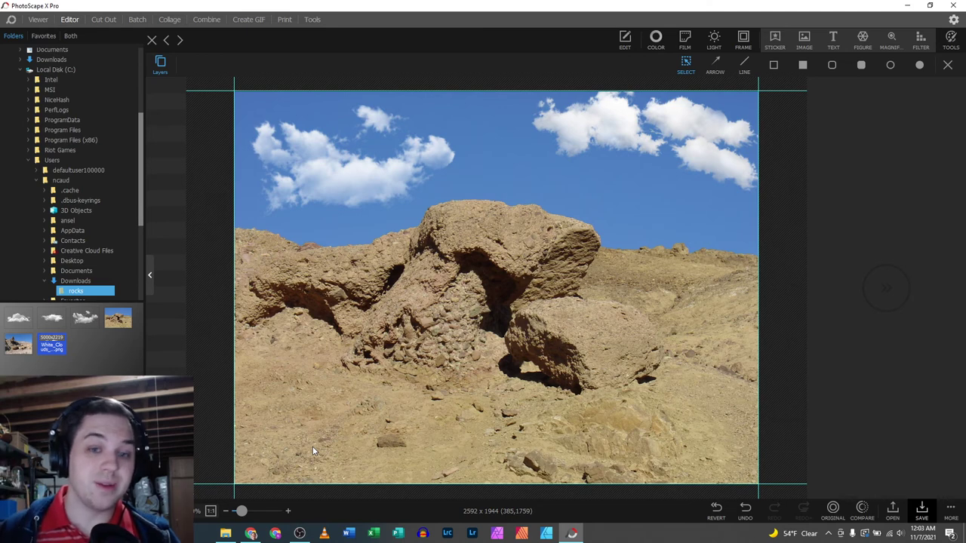
click(106, 19)
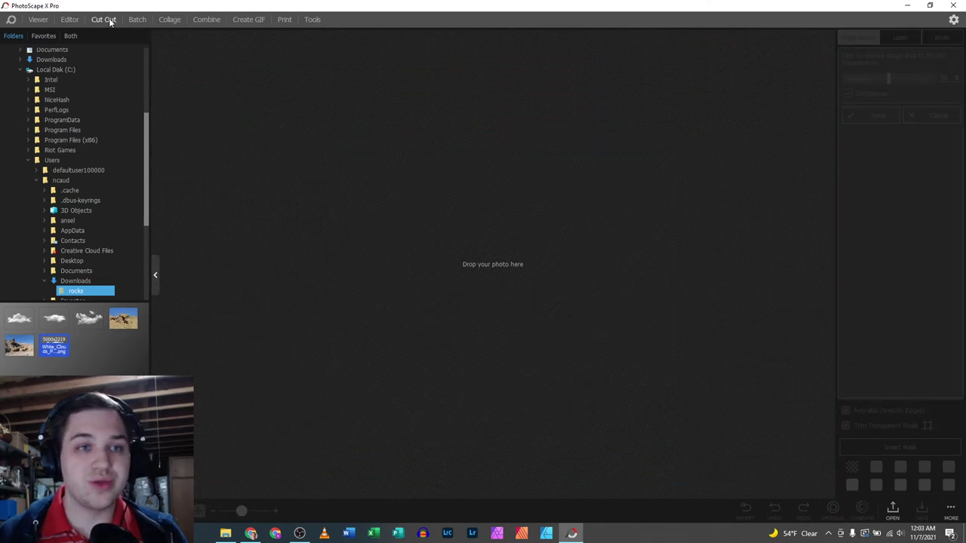
click(69, 20)
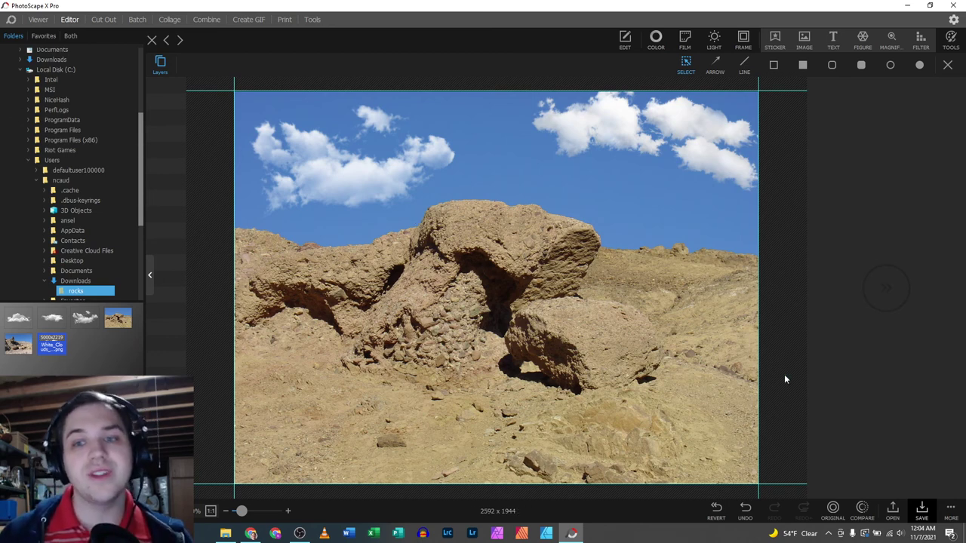
click(828, 533)
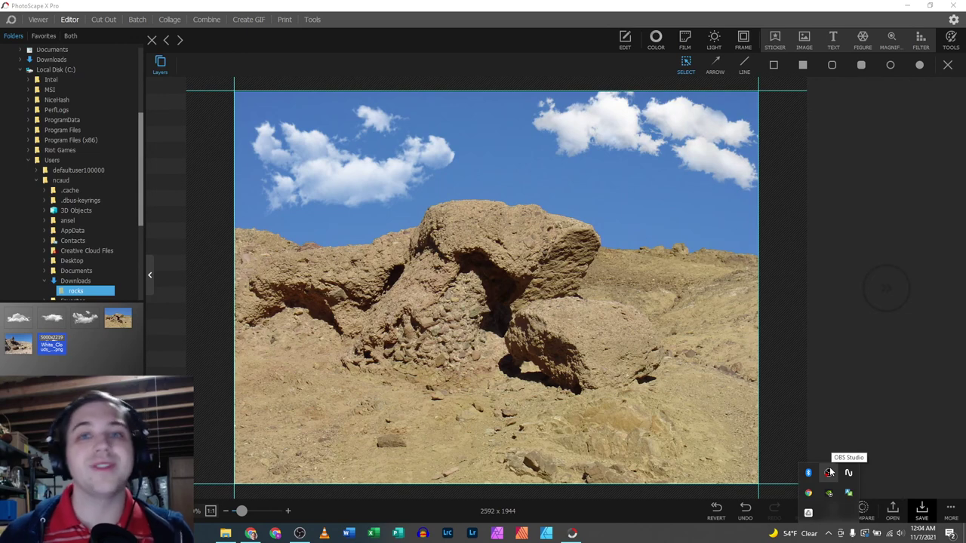
right_click(829, 472)
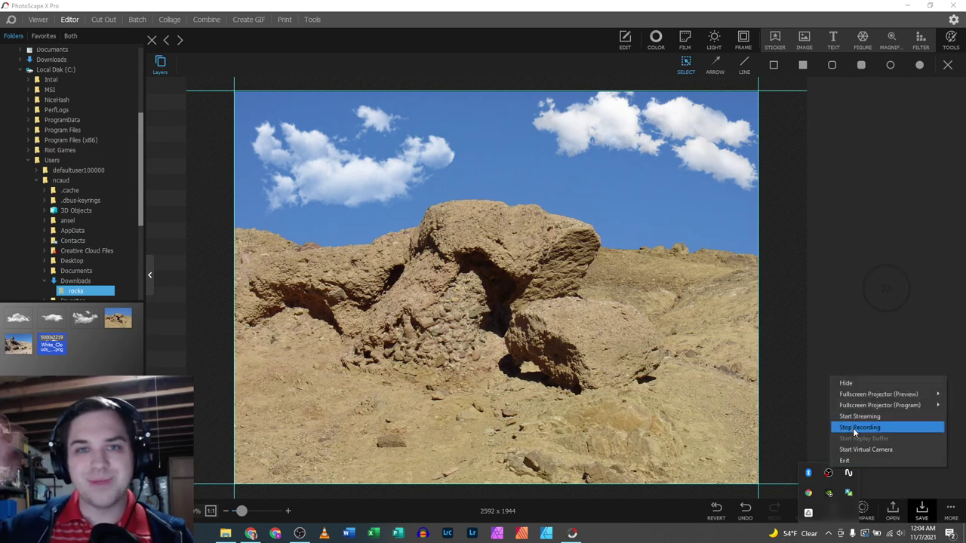